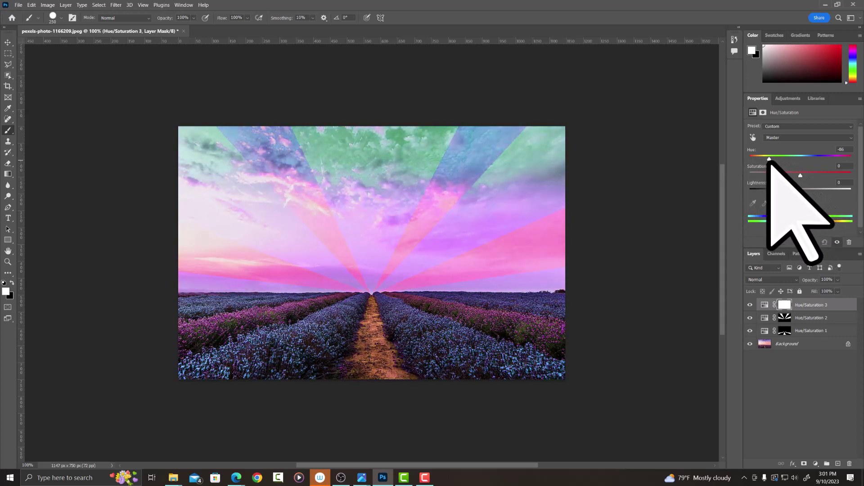
Toggle the visibility of the Hue/Saturation 3 layer to compare the image with and without its hue shift.
click(750, 305)
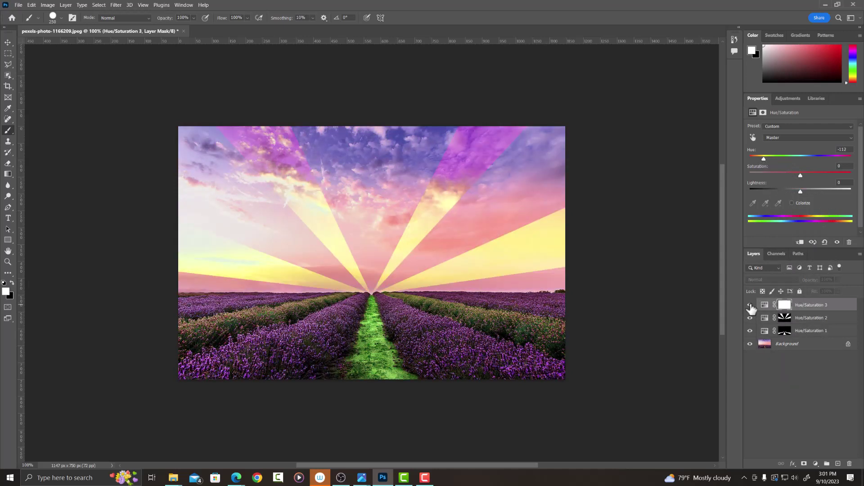
click(750, 305)
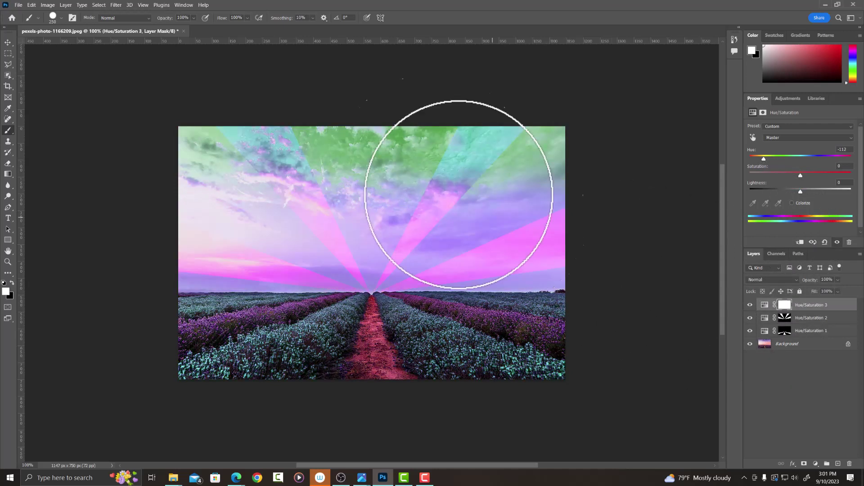
click(749, 305)
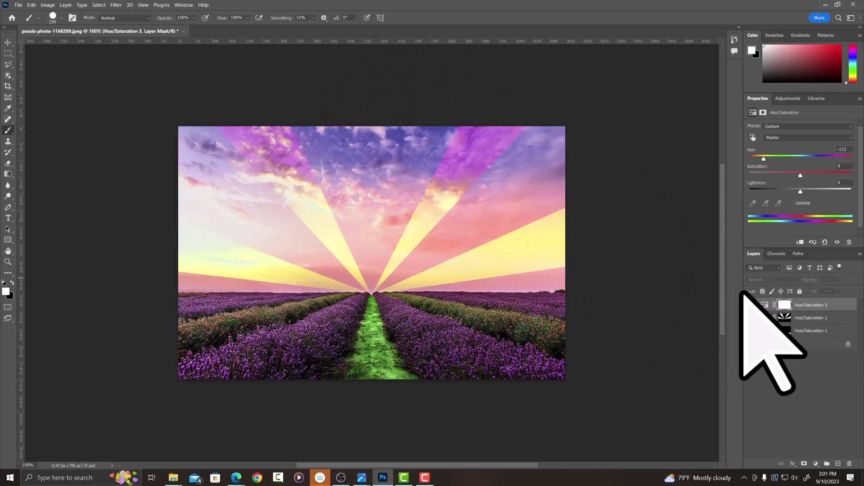
click(749, 305)
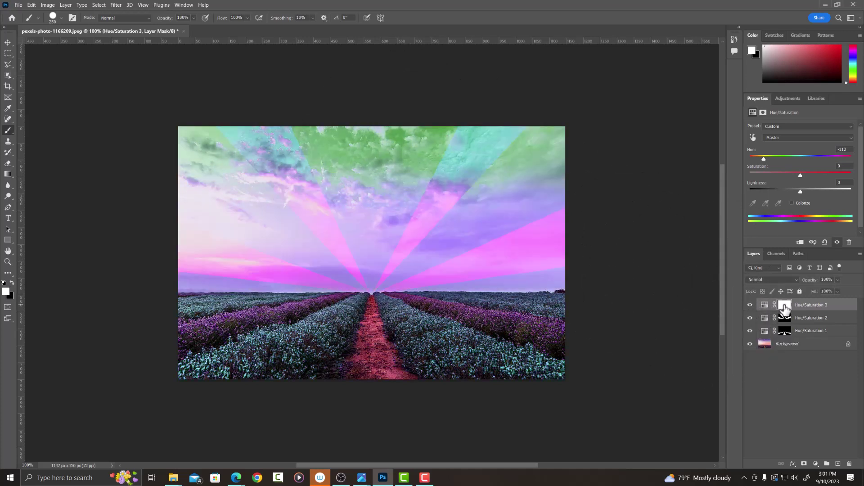
Invert the Hue/Saturation 3 mask and paint white inside a polygonal lasso wedge between the sky's vertical centre line and the upper-right ray.
click(786, 306)
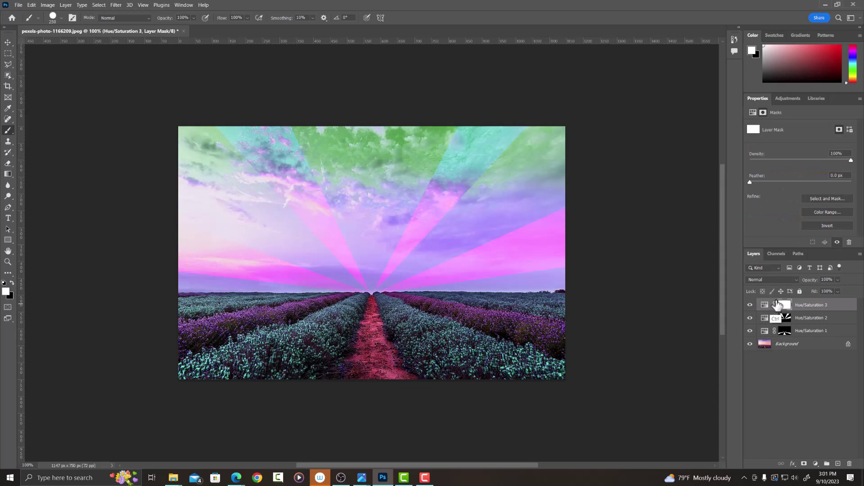
key(ctrl+i)
click(8, 64)
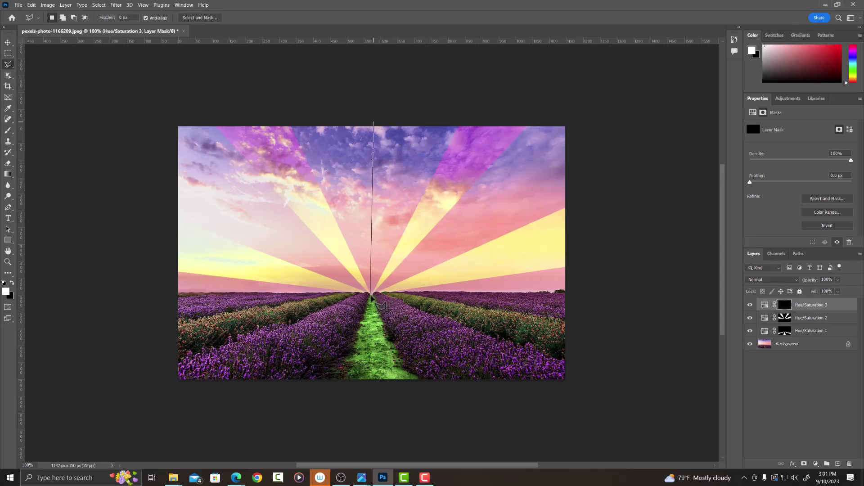
click(374, 109)
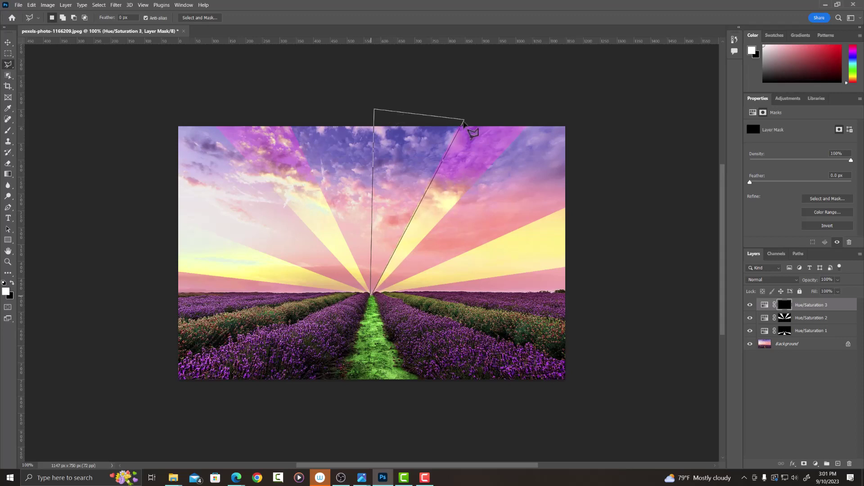
click(372, 294)
key(b)
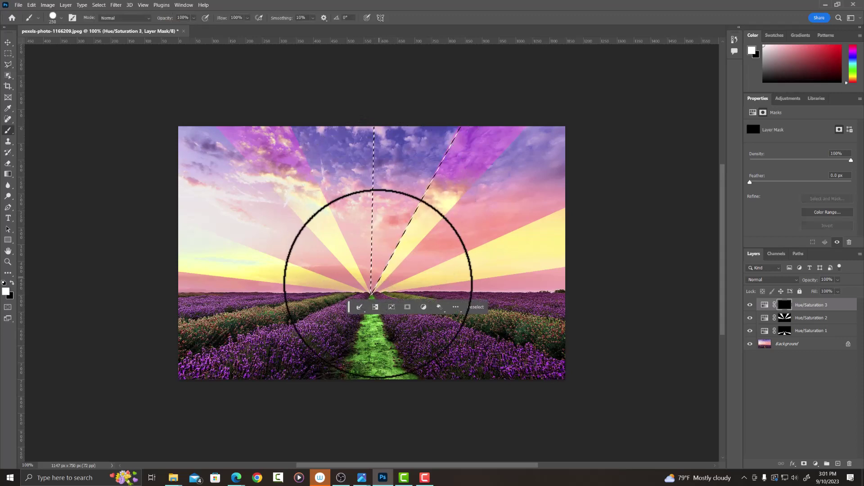
click(378, 282)
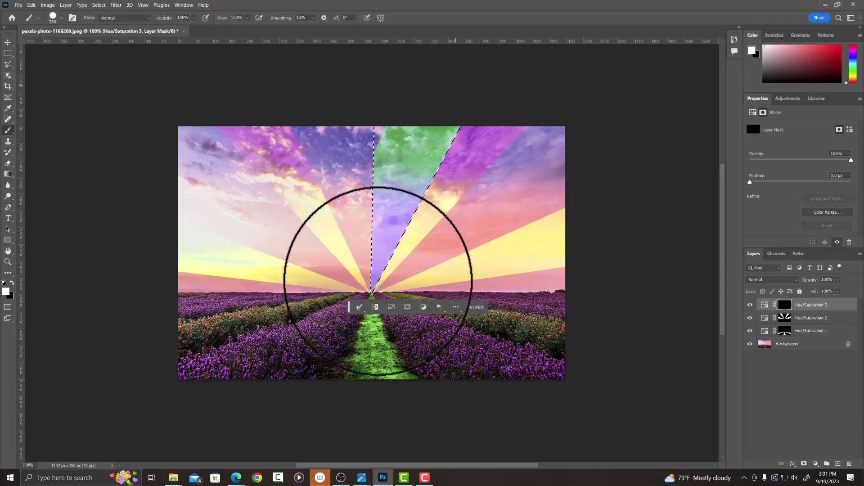
click(477, 307)
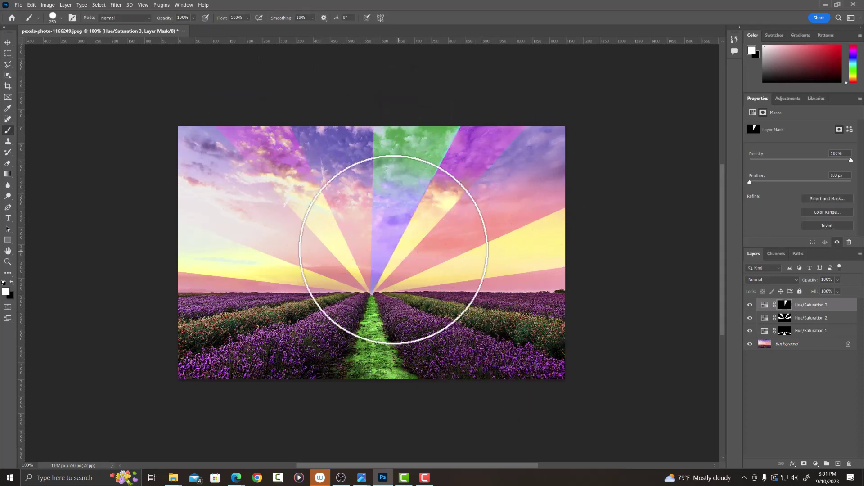
Select the wide wedge between the two left sky rays with the Polygonal Lasso, paint it white on the Hue/Saturation 3 mask and deselect.
key(l)
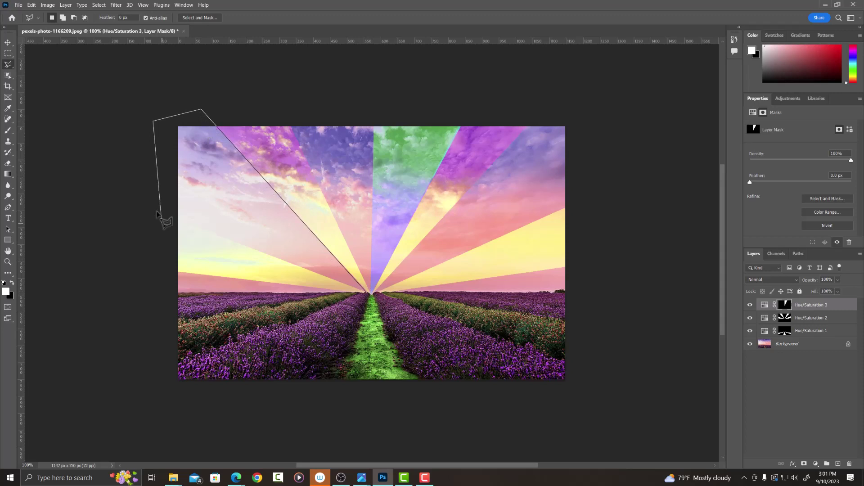
click(170, 217)
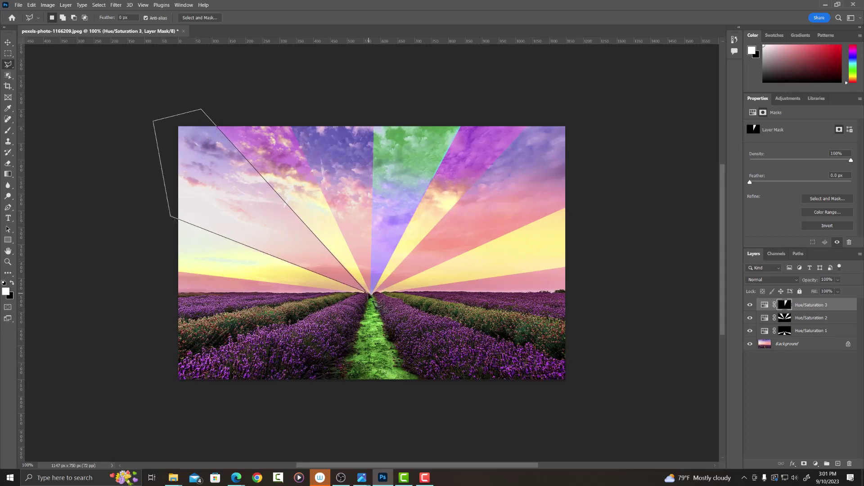
click(369, 295)
key(b)
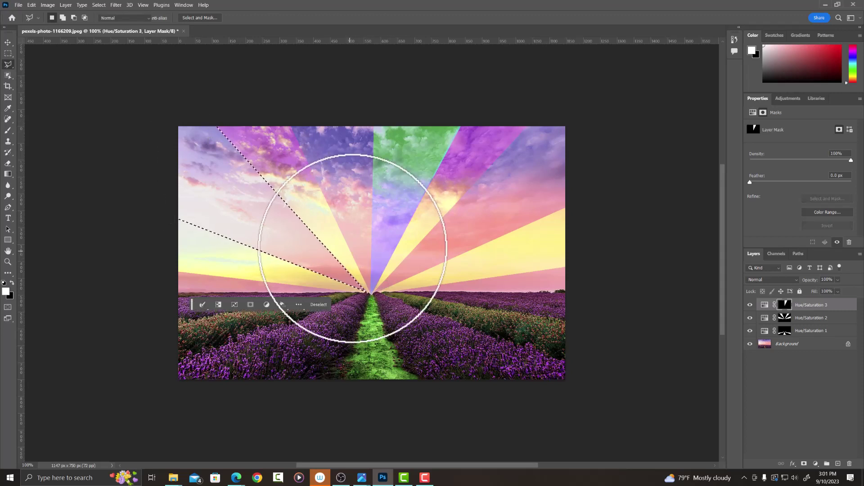
click(367, 276)
key(alt+BackSpace)
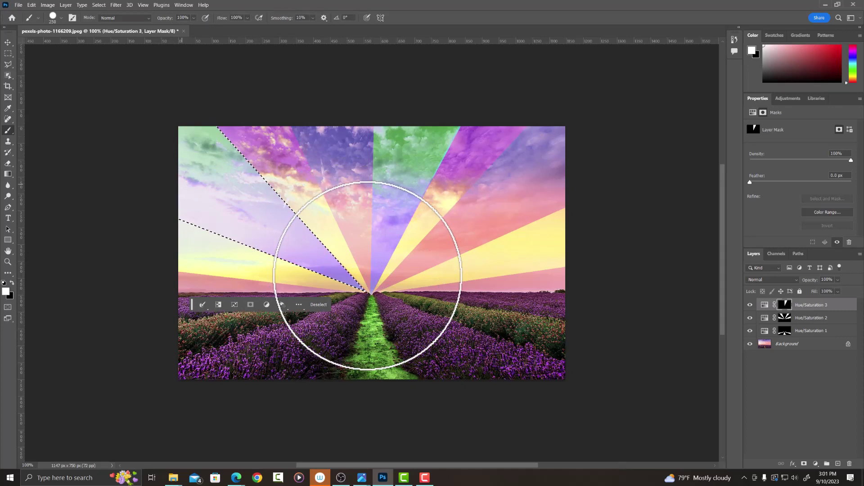
mouse_move(367, 275)
mouse_down()
mouse_move(361, 270)
mouse_move(358, 282)
mouse_up()
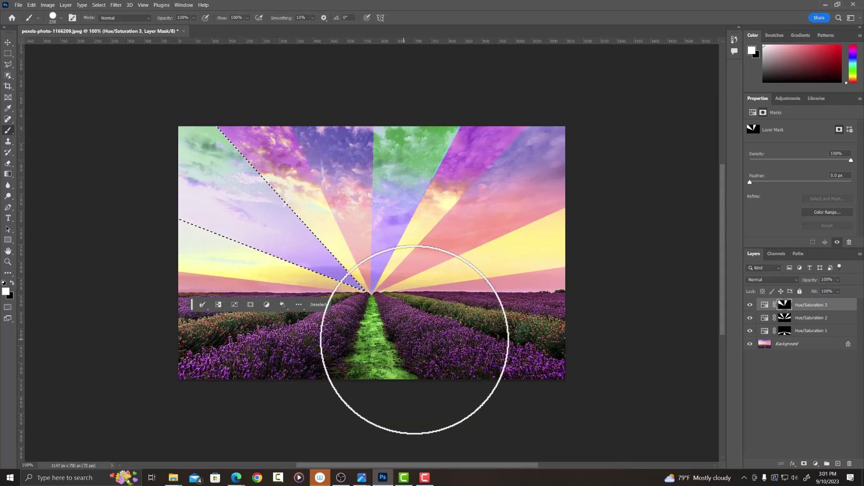
click(320, 304)
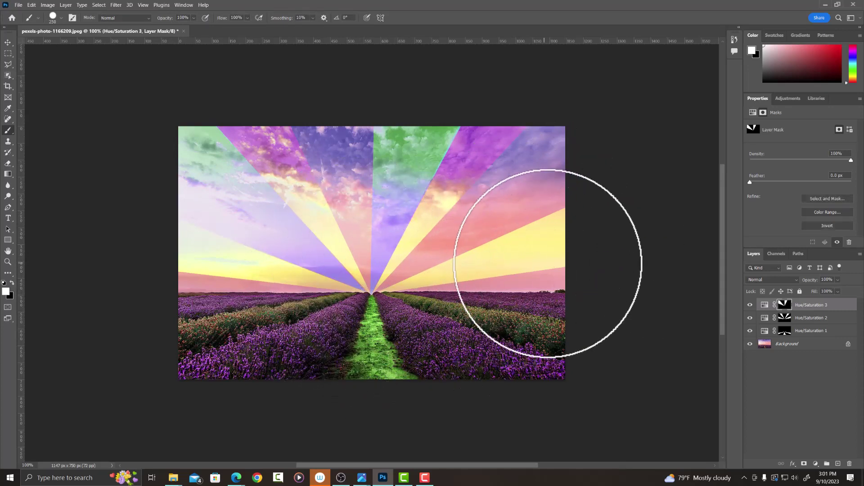
Select the thin sky wedge between the lowest right ray and the horizon, paint it white on the Hue/Saturation 3 mask and deselect.
key(l)
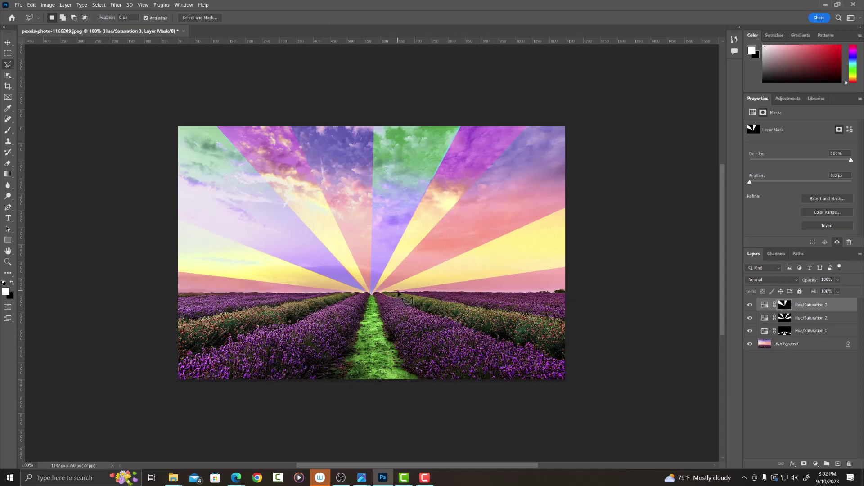
click(398, 293)
click(586, 263)
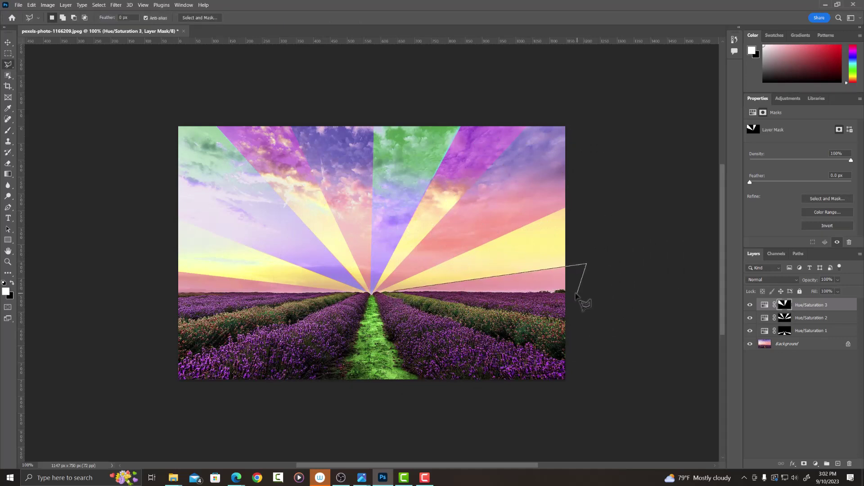
click(577, 293)
click(397, 294)
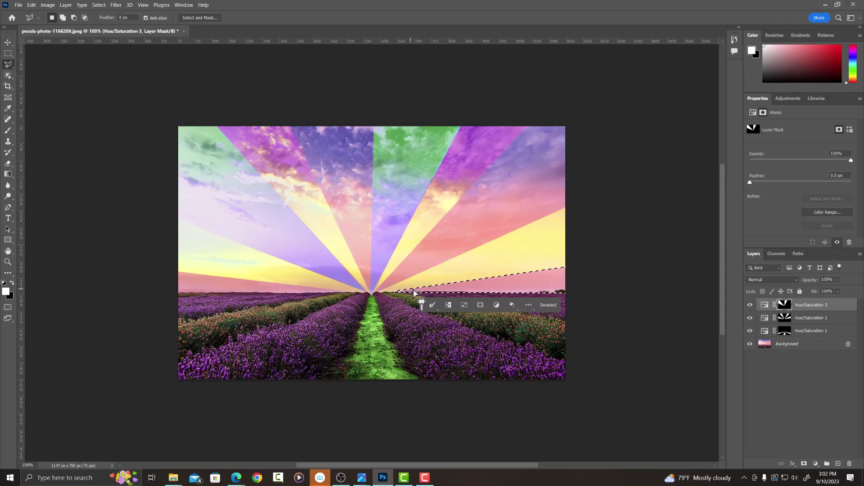
key(b)
drag(390, 293, 387, 291)
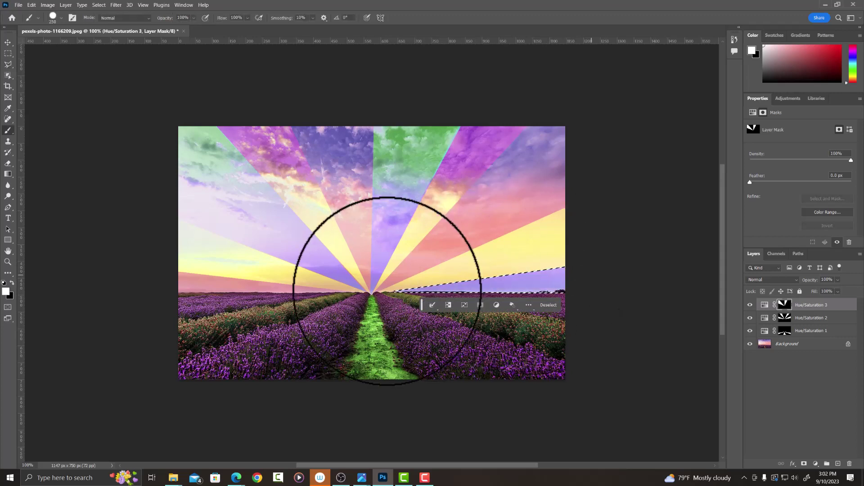
click(549, 306)
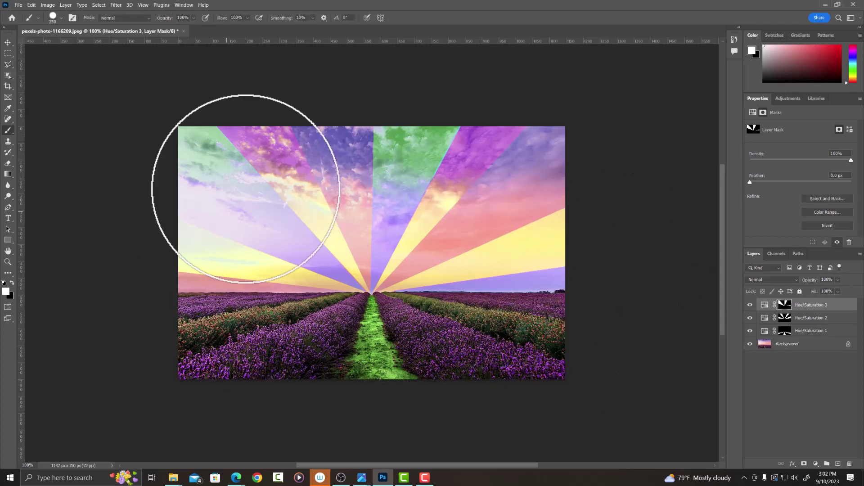
Outline the front lavender row left of the path with the freehand Lasso, paint it white on the Hue/Saturation 3 mask and deselect.
click(8, 63)
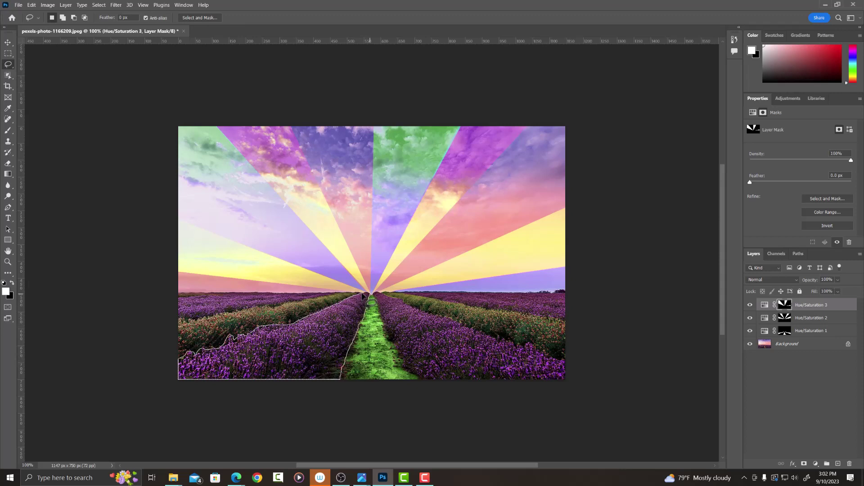
drag(364, 295, 391, 287)
key(b)
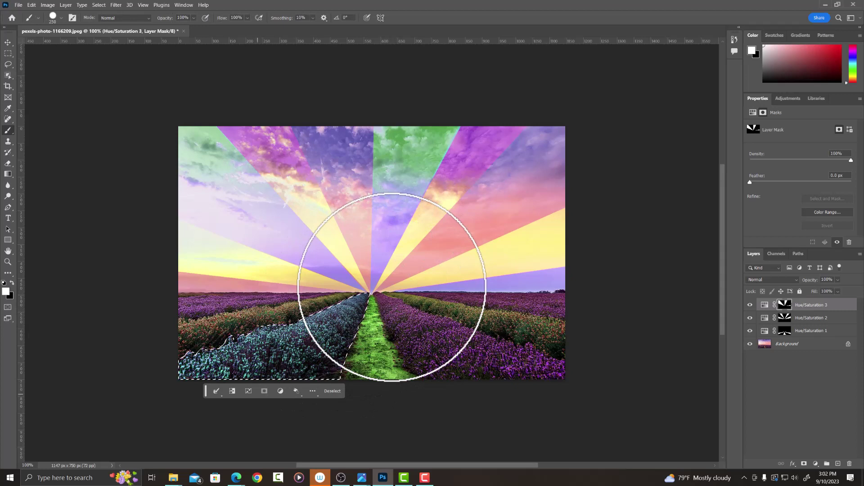
click(332, 390)
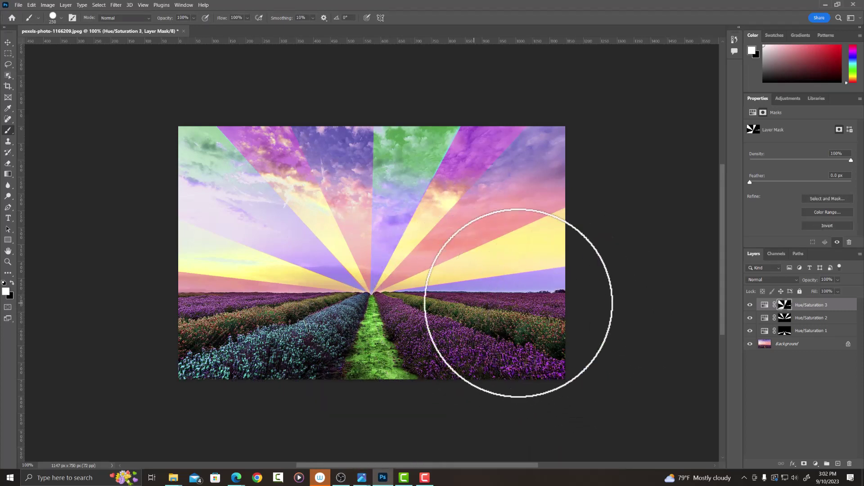
Lasso the far lavender strip just below the horizon on the image's right, paint it white on the Hue/Saturation 3 mask and deselect.
key(l)
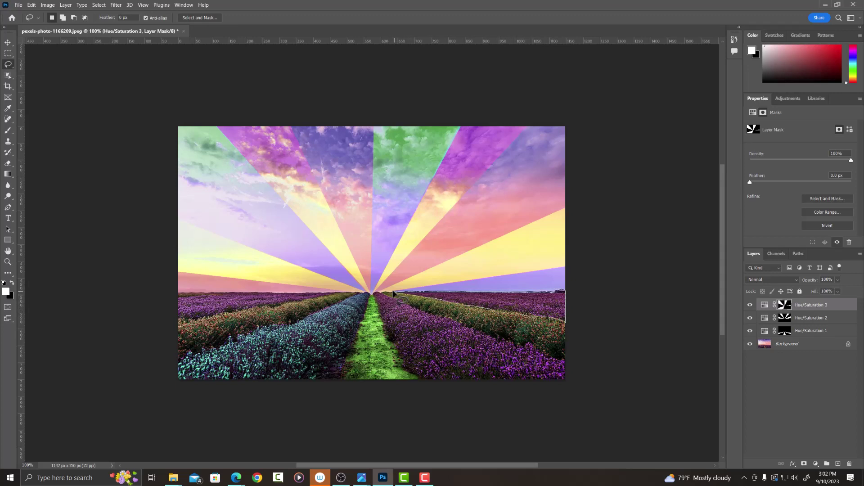
drag(393, 293, 395, 292)
key(b)
drag(510, 304, 531, 297)
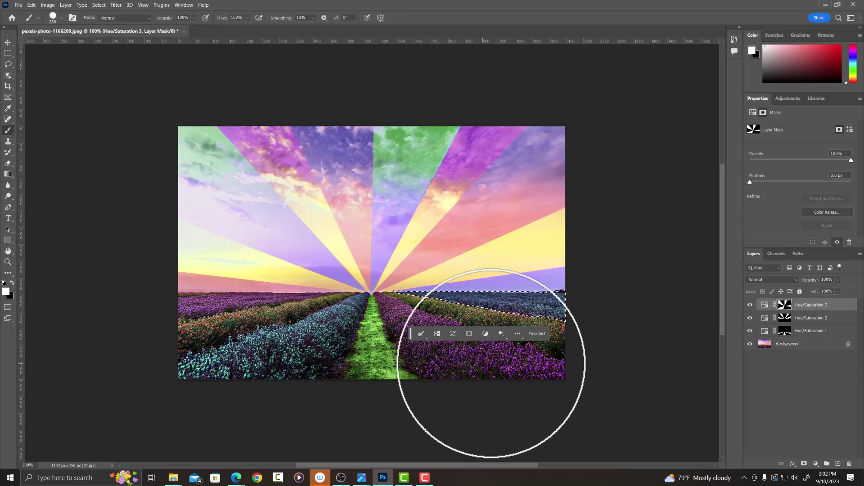
click(537, 334)
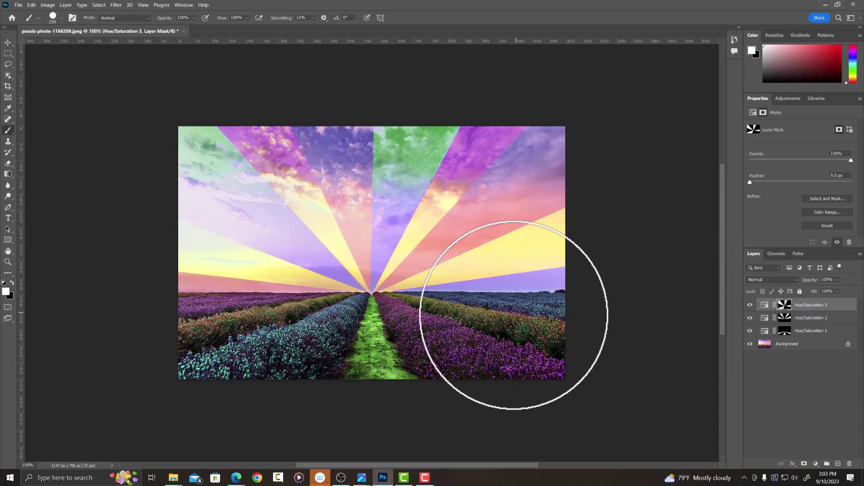
On the Hue/Saturation 2 mask, lasso the middle flower row right of the path, paint it white and deselect.
click(787, 321)
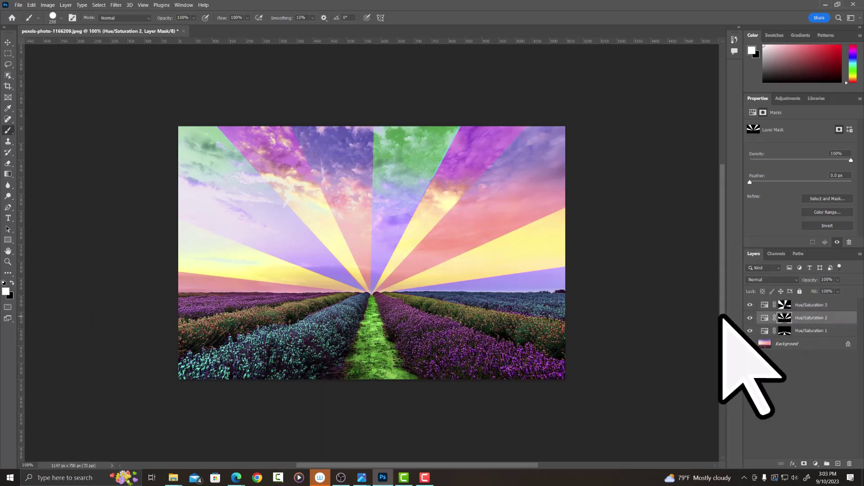
key(l)
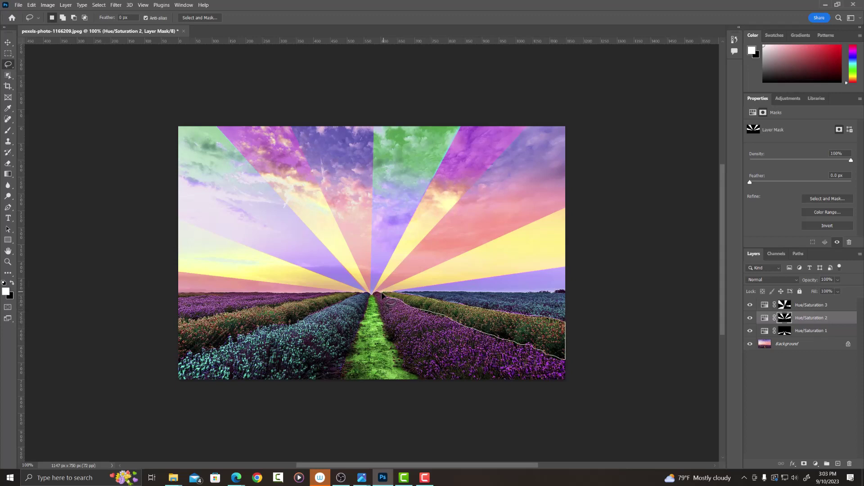
drag(381, 296, 383, 296)
key(b)
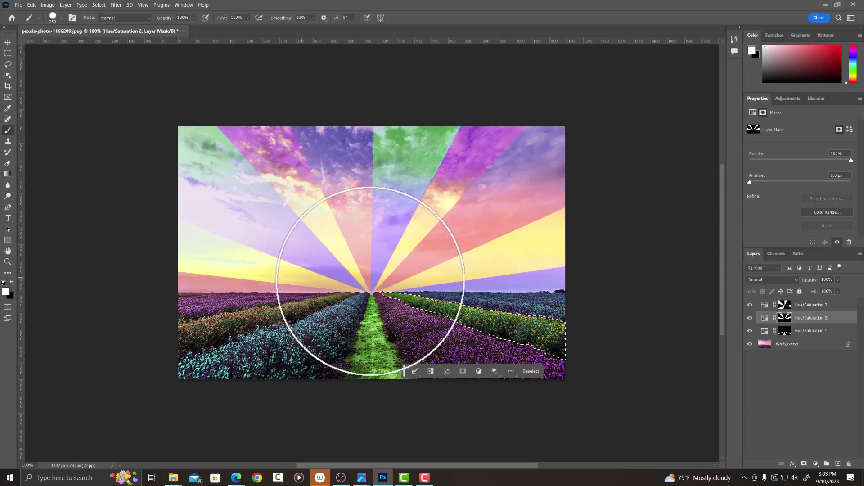
click(531, 371)
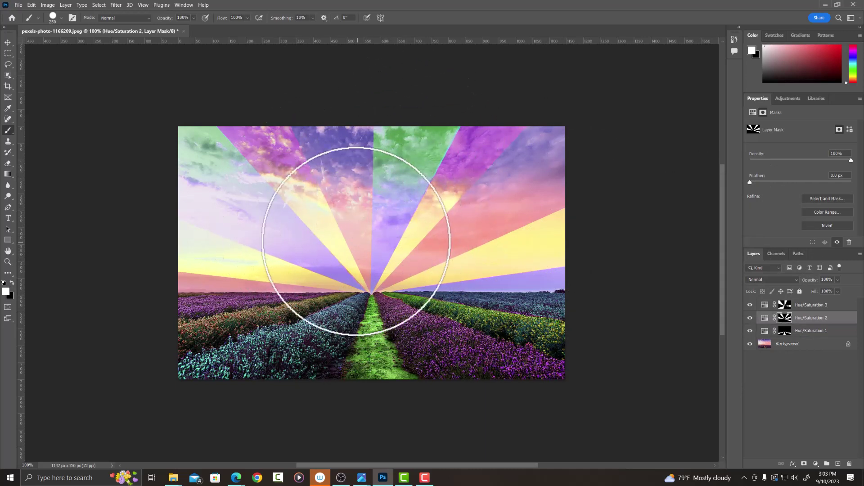
Add an Inner Shadow to the Hue/Saturation 3 layer, reset to default settings with 35% opacity, 3 px distance and 7 px size.
click(835, 308)
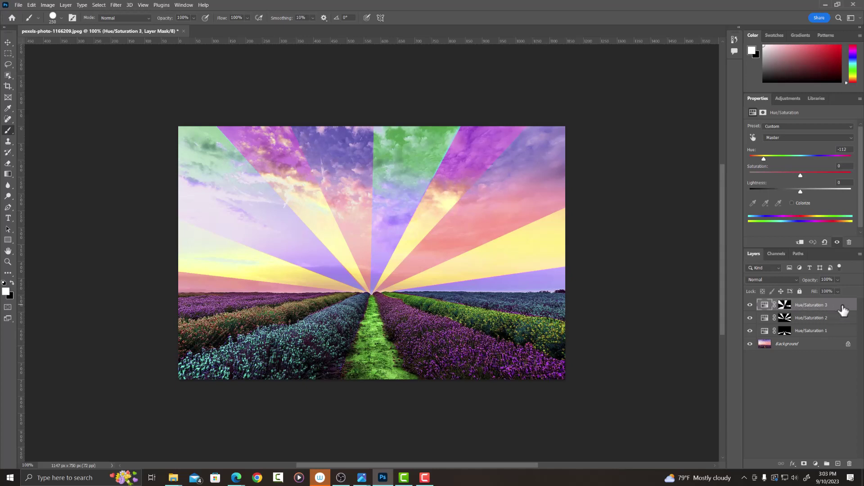
double_click(843, 309)
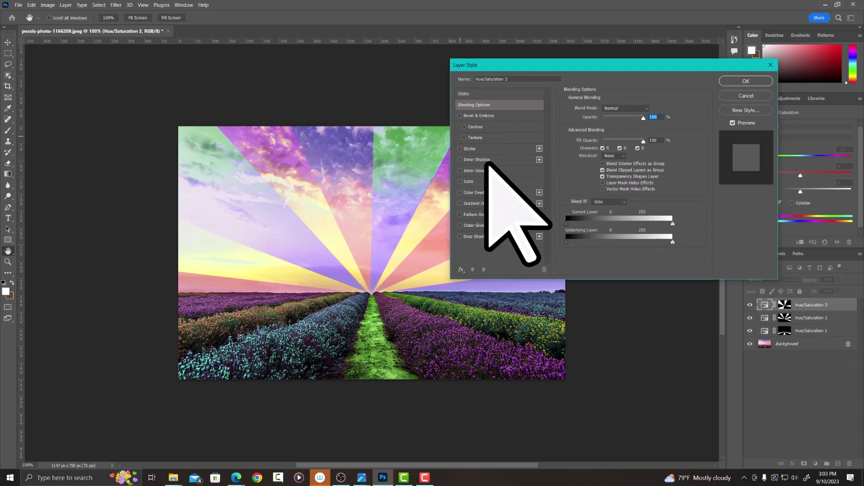
click(476, 159)
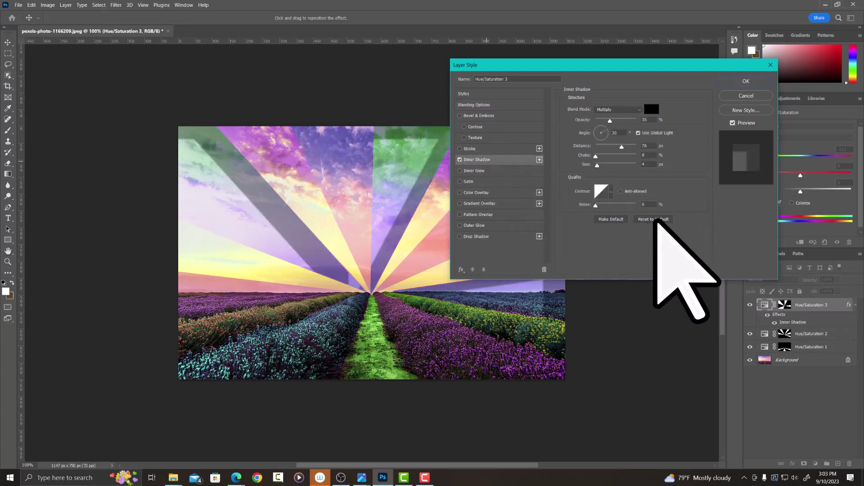
click(655, 219)
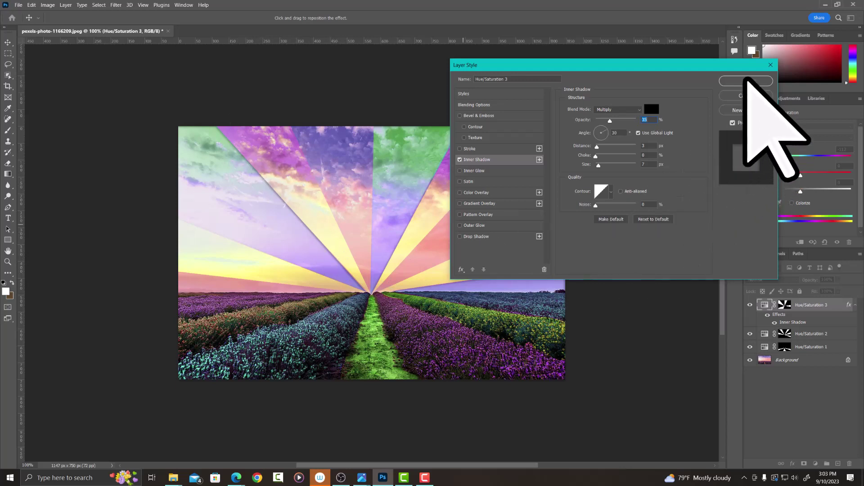
click(745, 81)
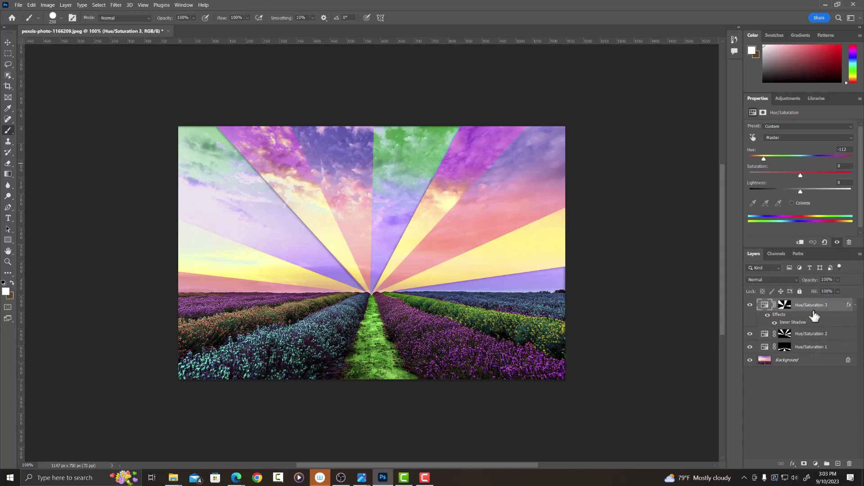
Copy the Hue/Saturation 3 layer style and paste it onto the Hue/Saturation 2 and Hue/Saturation 1 layers.
right_click(835, 313)
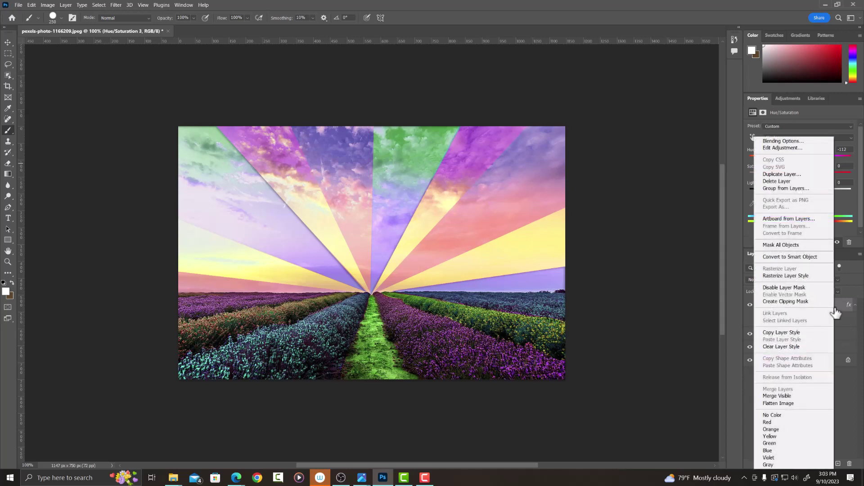
click(781, 333)
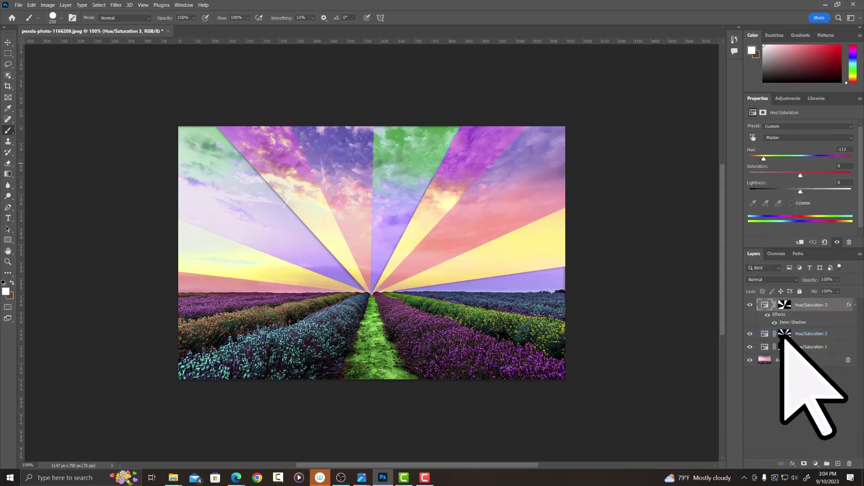
click(841, 339)
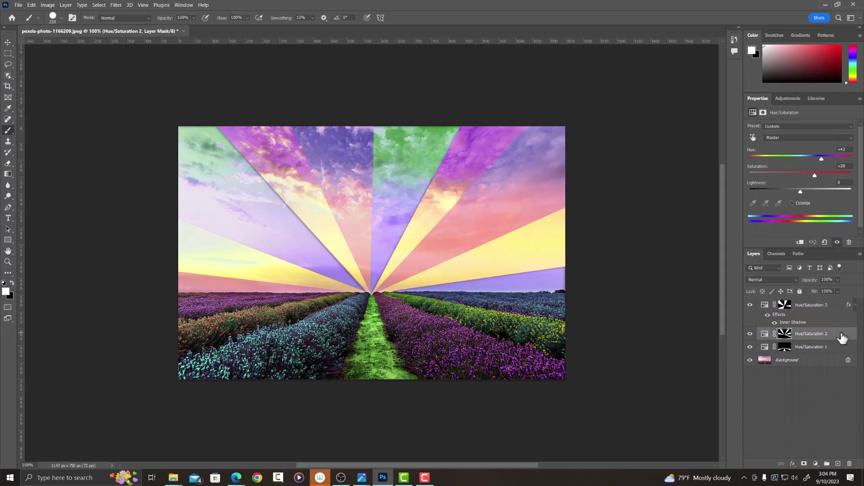
right_click(841, 339)
click(789, 198)
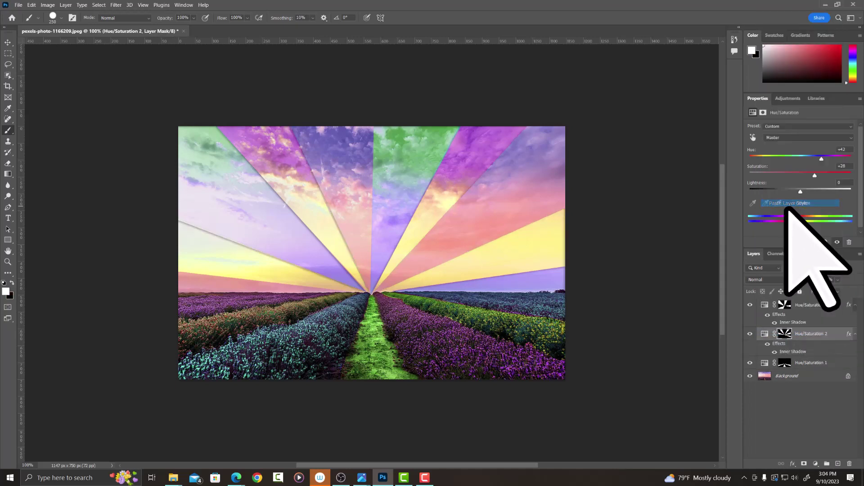
click(844, 367)
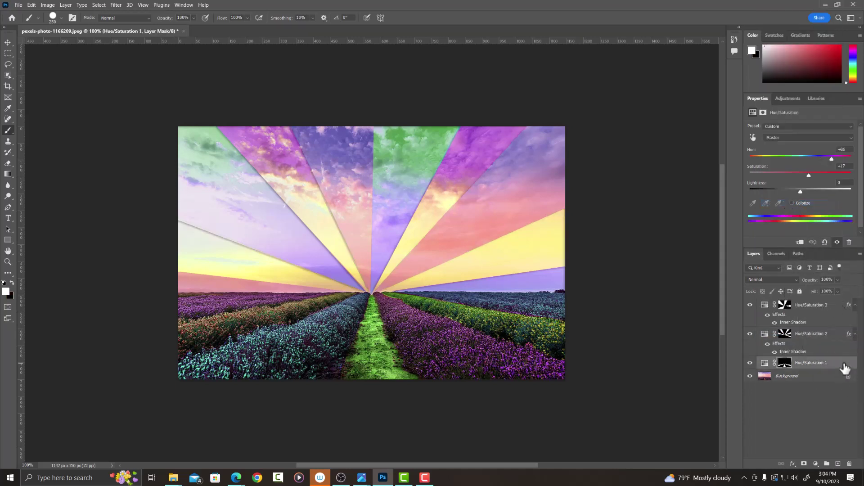
right_click(845, 367)
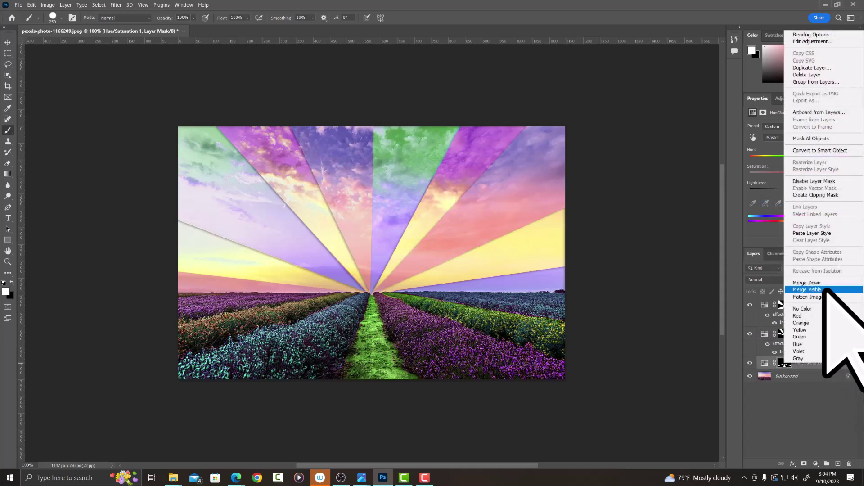
click(813, 233)
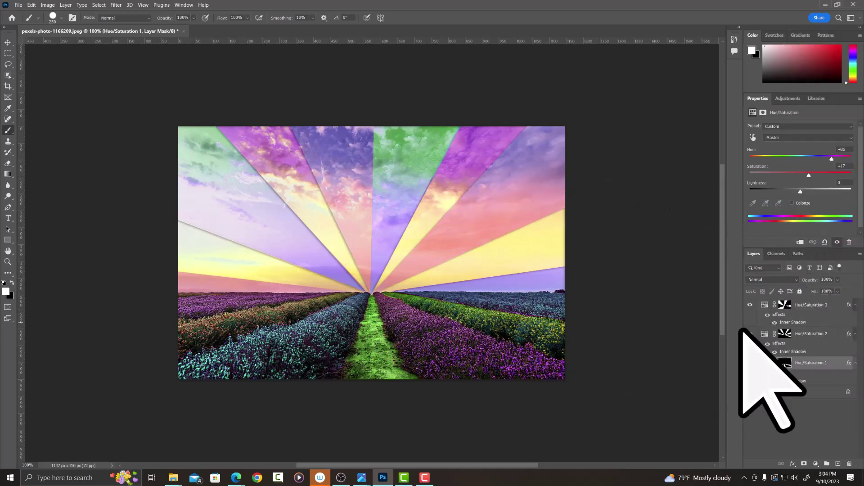
Hide all three Hue/Saturation layers and show them again to compare the recoloured image with the original.
drag(750, 305, 747, 365)
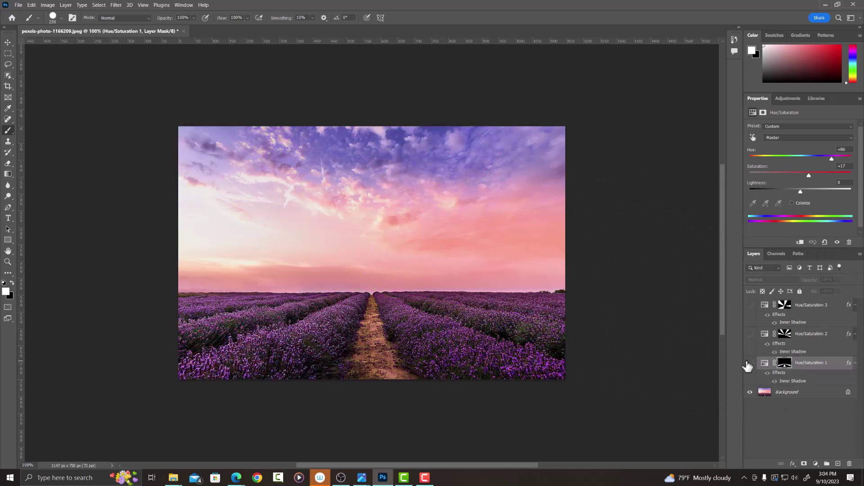
click(750, 363)
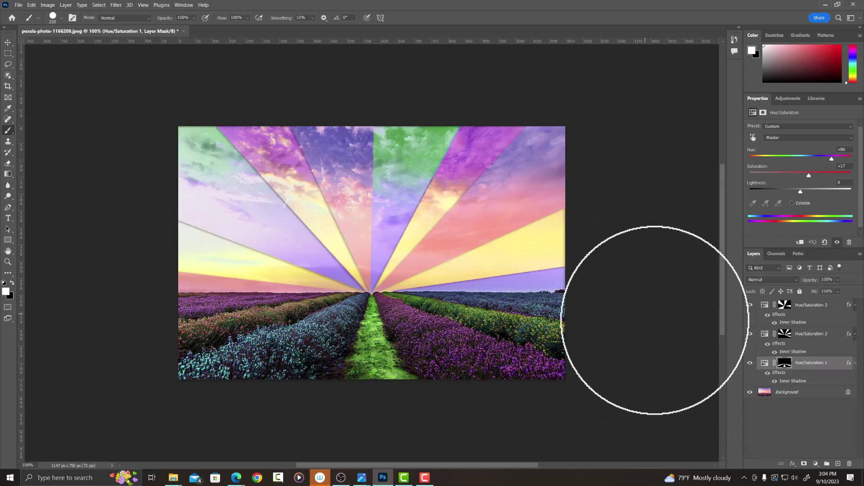
Select the layer mask of the Hue/Saturation 3 adjustment layer.
click(785, 307)
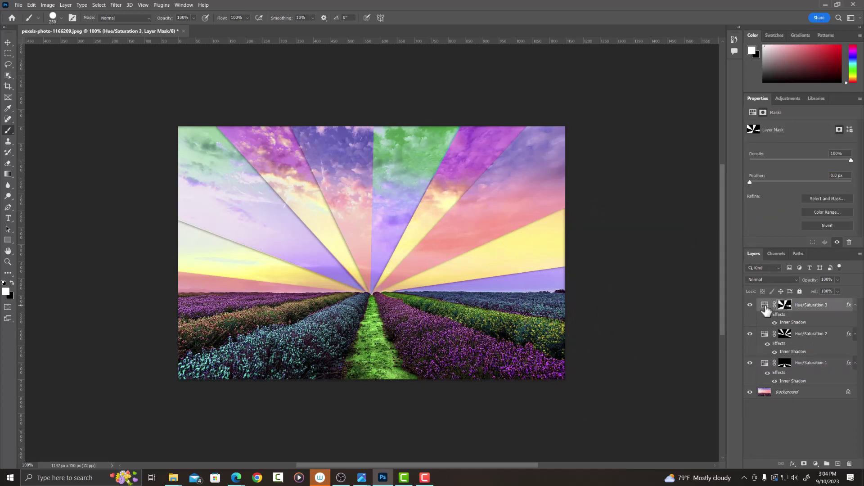